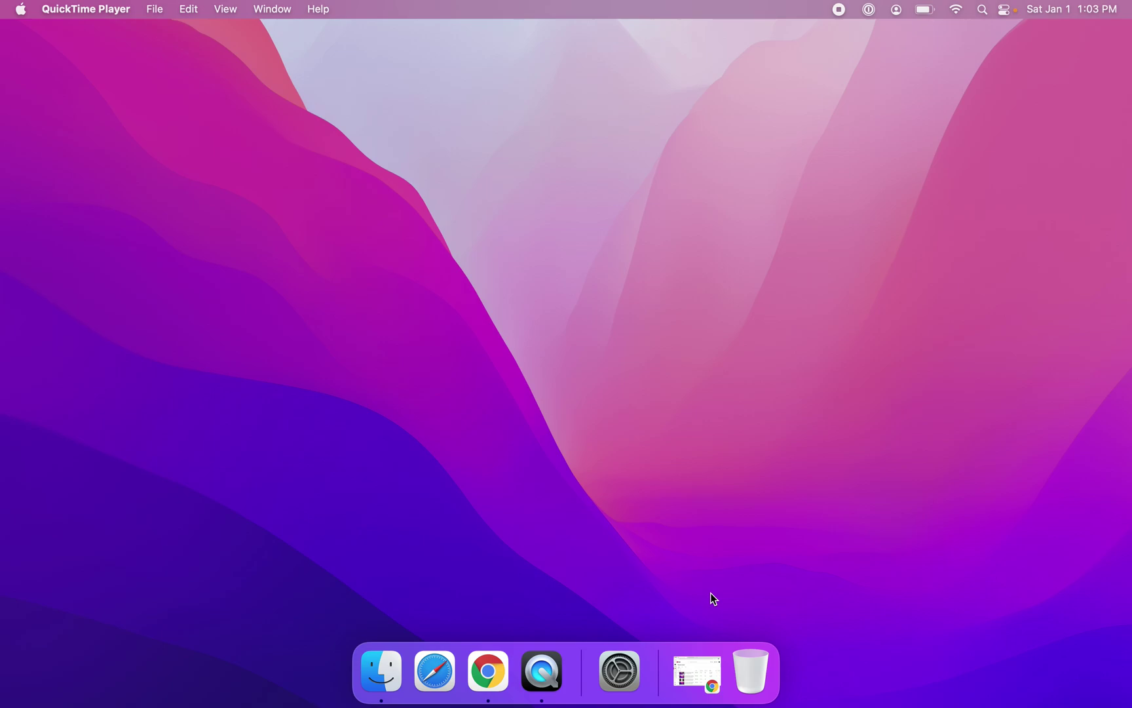
# - Open Control Center from its menu bar icon
pyautogui.click(1005, 10)
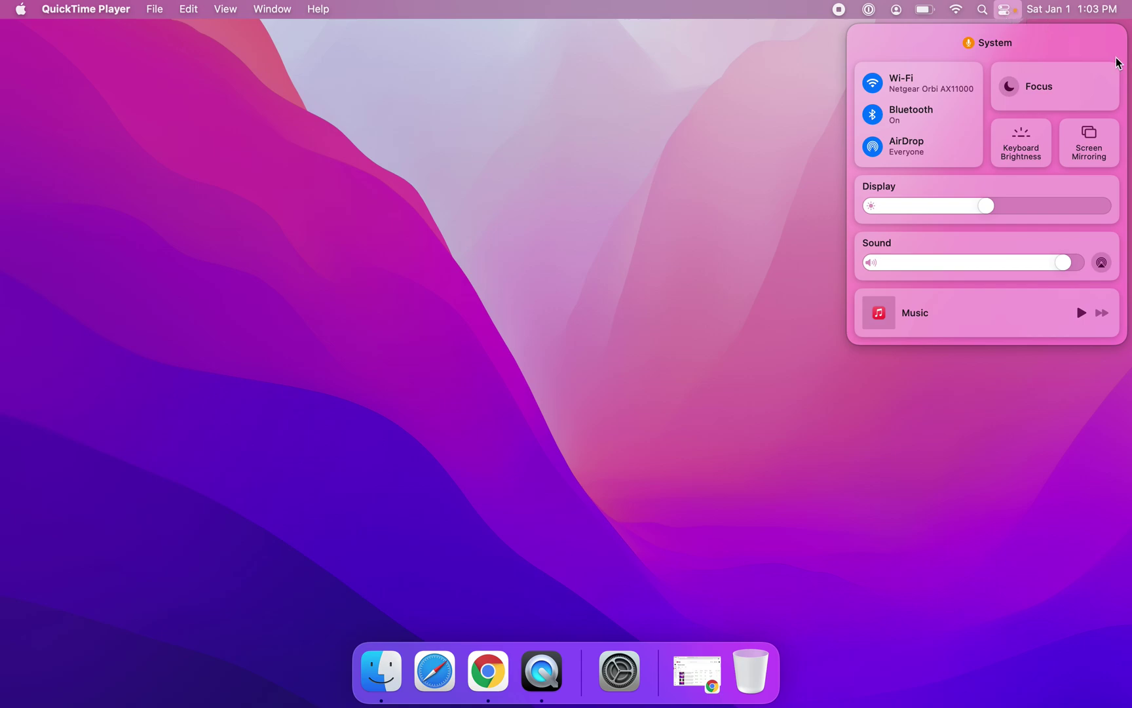
# - Switch on Do Not Disturb from the Focus tile's options
pyautogui.moveTo(1055, 86)
pyautogui.click(1082, 85)
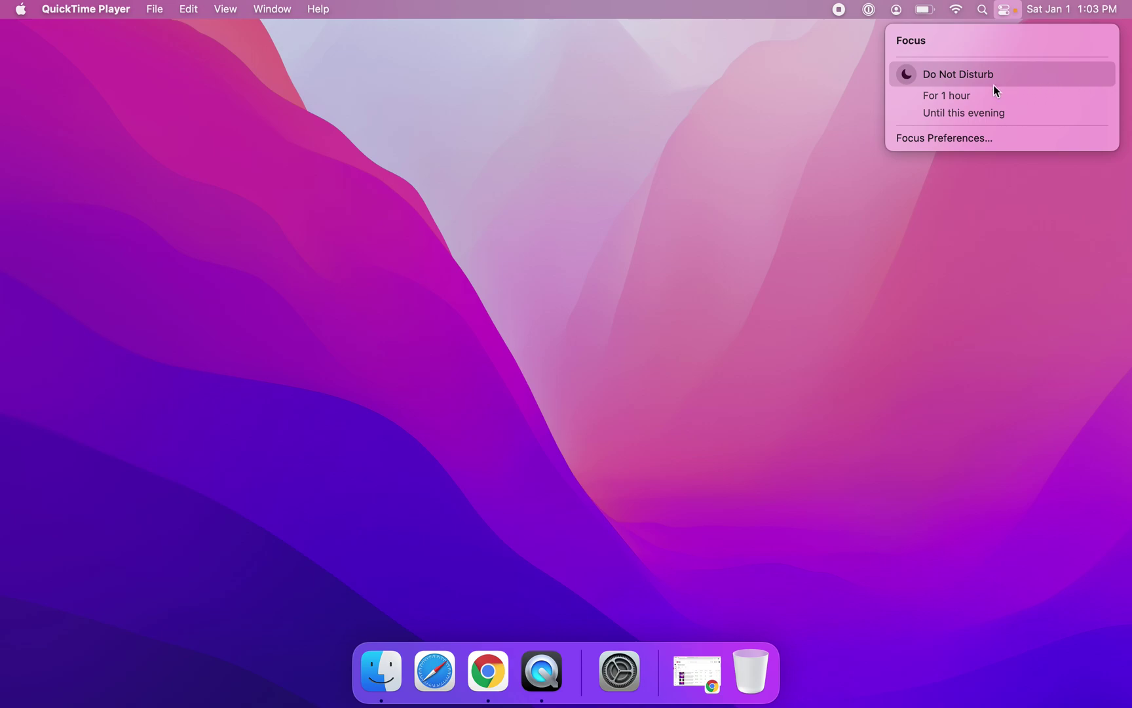
pyautogui.click(907, 77)
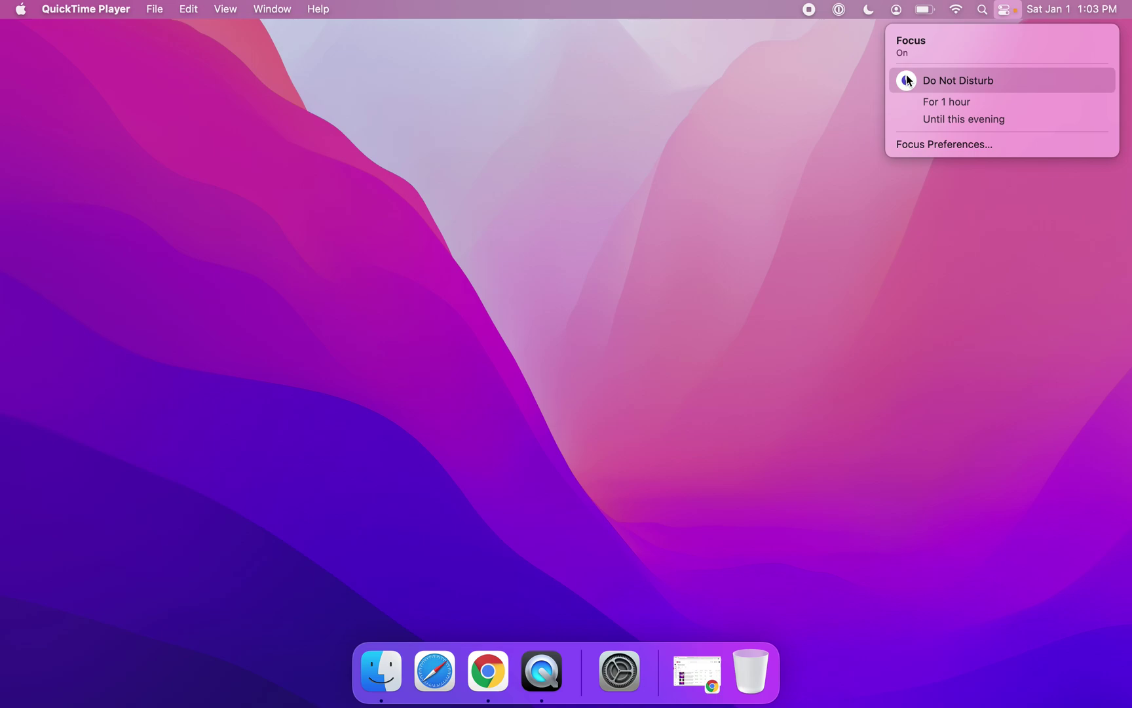
# - Set Do Not Disturb to 'For 1 hour', ending at 2:03 PM
pyautogui.click(930, 105)
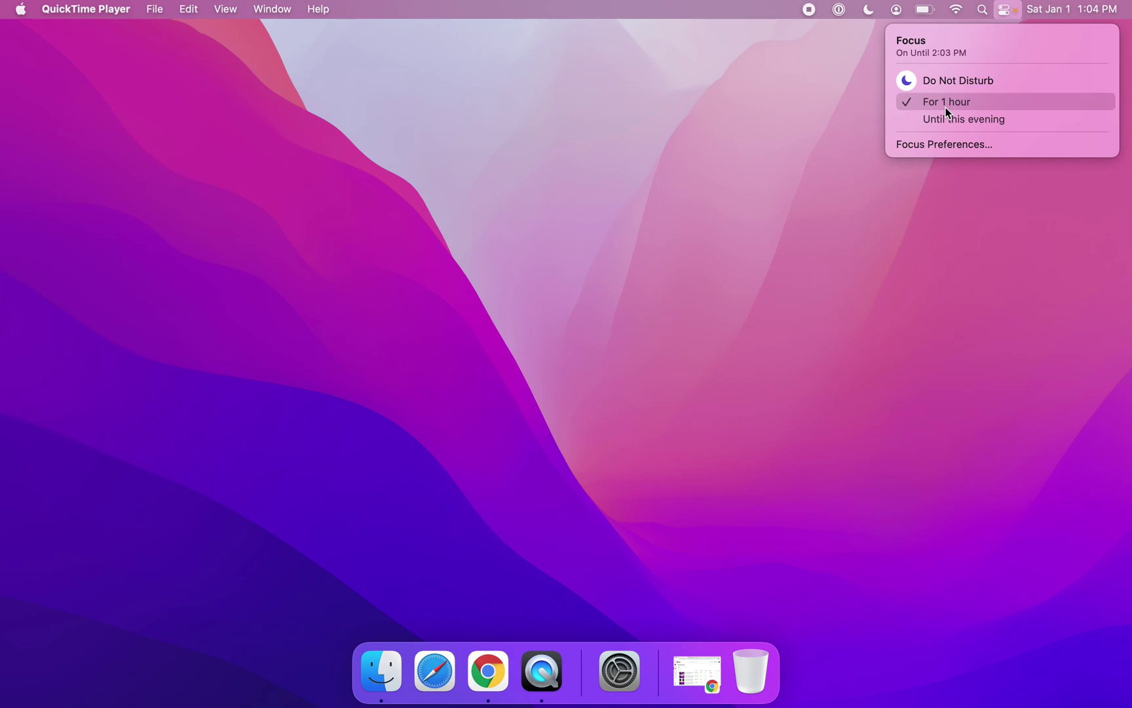
# - Switch Do Not Disturb off, ending the one-hour Focus early
pyautogui.click(906, 84)
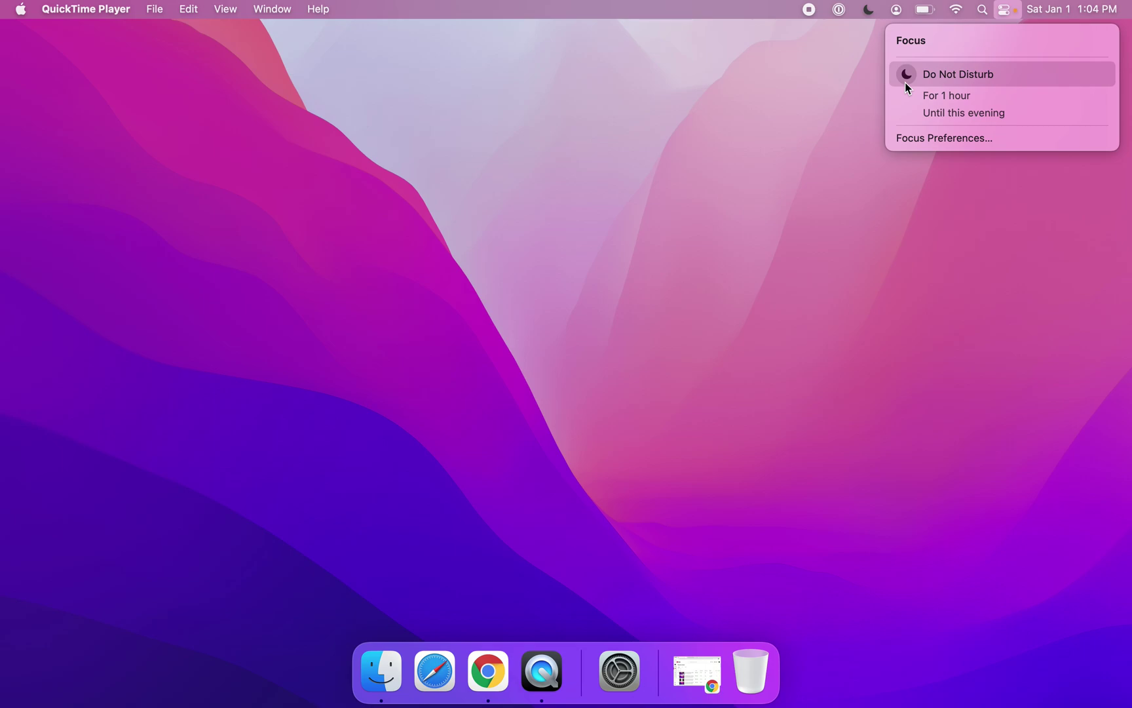